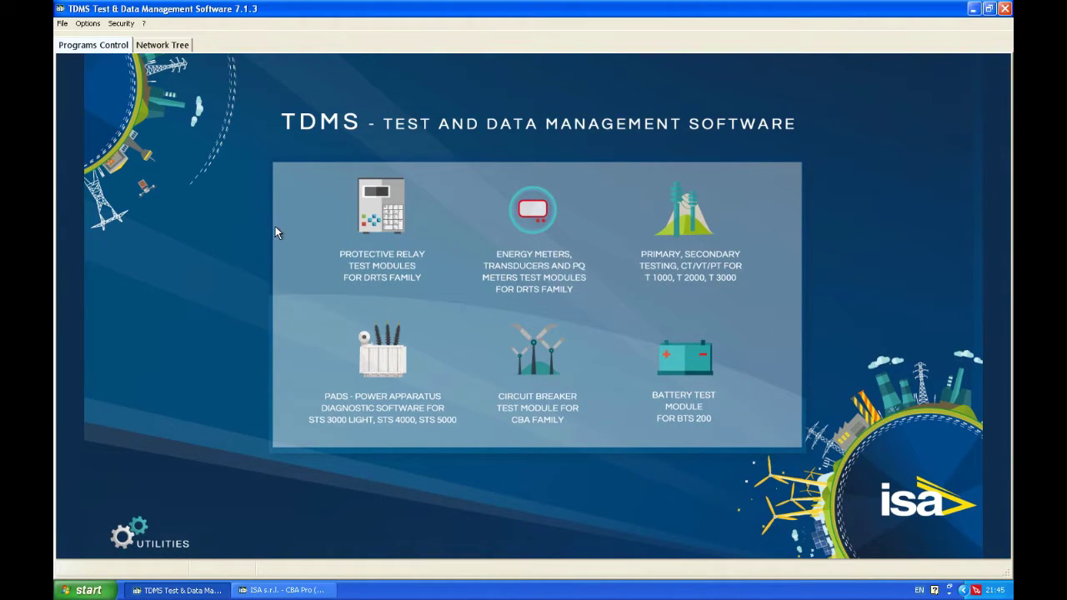
Step: Launch the Phase overcurrent 50-51-67 module from Protective Relay Test Modules > Overcurrent
left_click(373, 220)
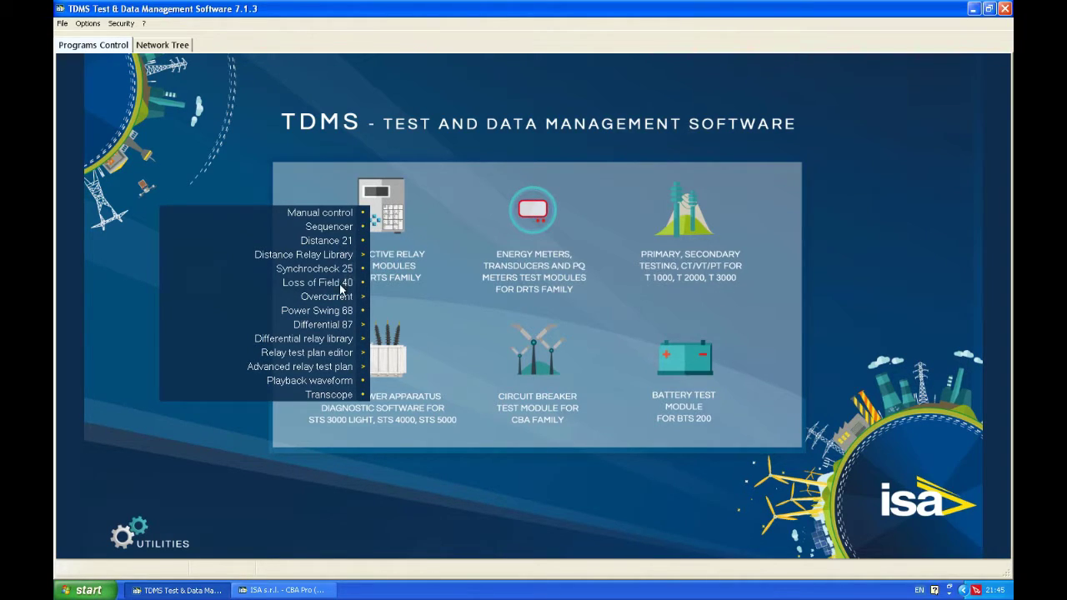
mouse_move(342, 298)
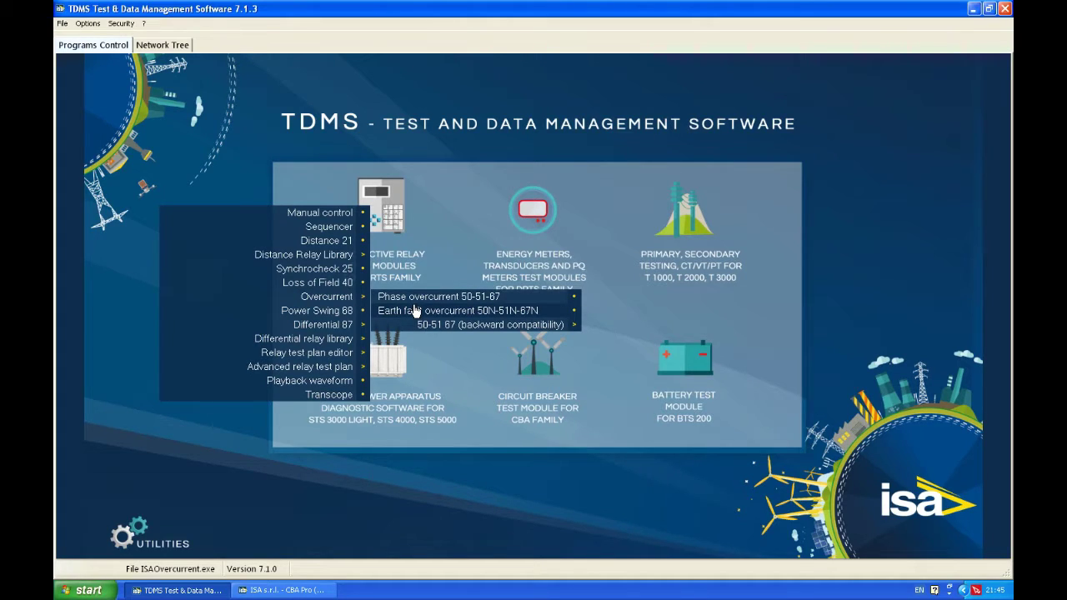
mouse_move(441, 324)
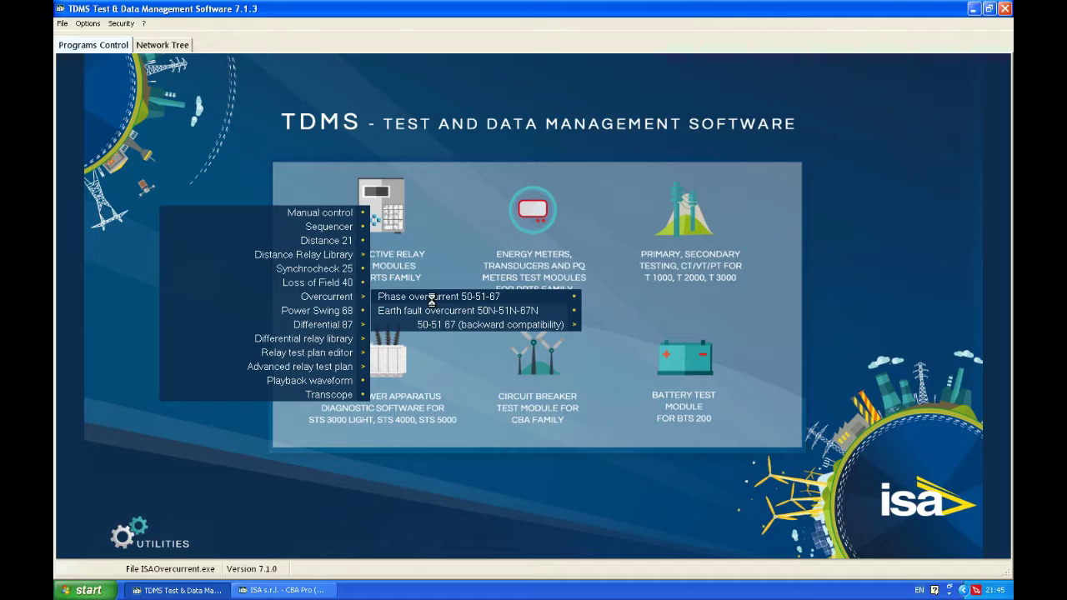
left_click(432, 305)
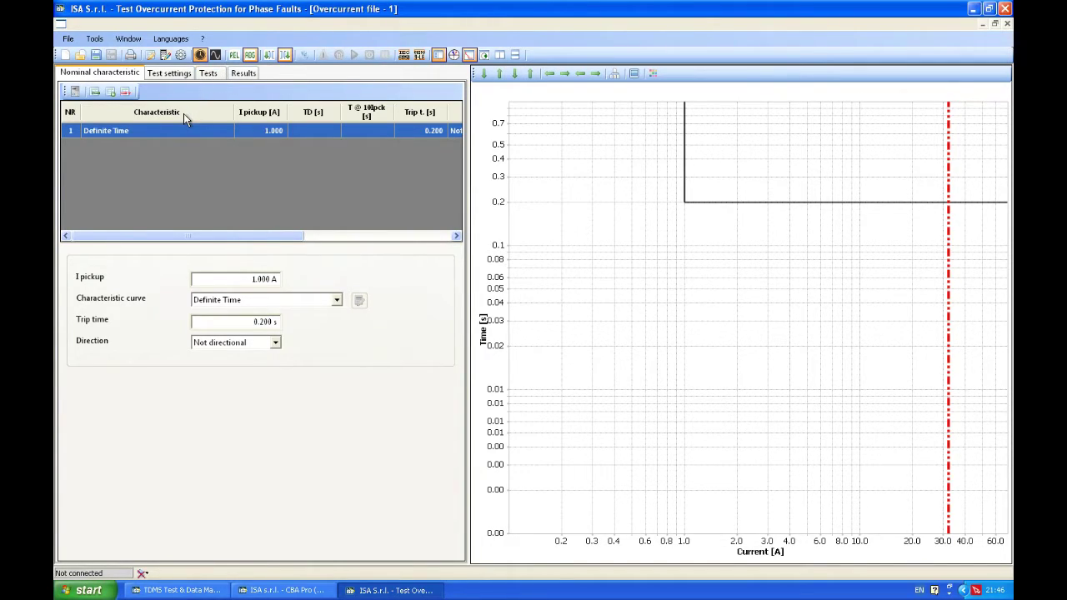
Step: Review the relay's nominal DC supply, frequency, line voltages and phase currents
left_click(75, 92)
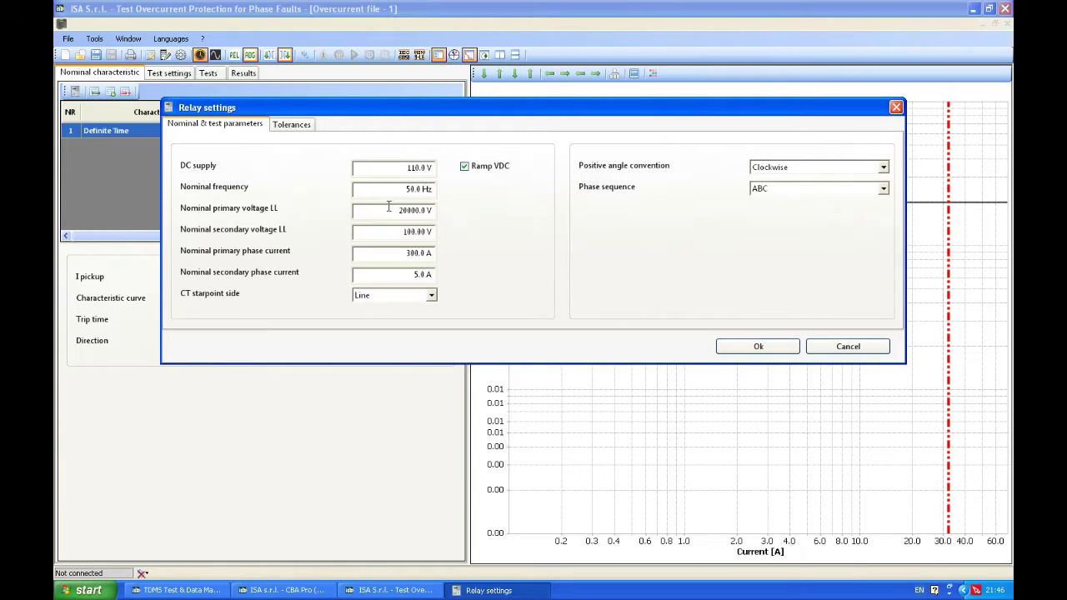
left_click(397, 167)
left_click(399, 188)
left_click(397, 215)
left_click(397, 227)
left_click(398, 254)
left_click(400, 275)
Step: Set nominal primary phase current to 800 A, check the 3.00% tolerances, and confirm
left_click(405, 254)
type("800")
key("Tab")
left_click(290, 126)
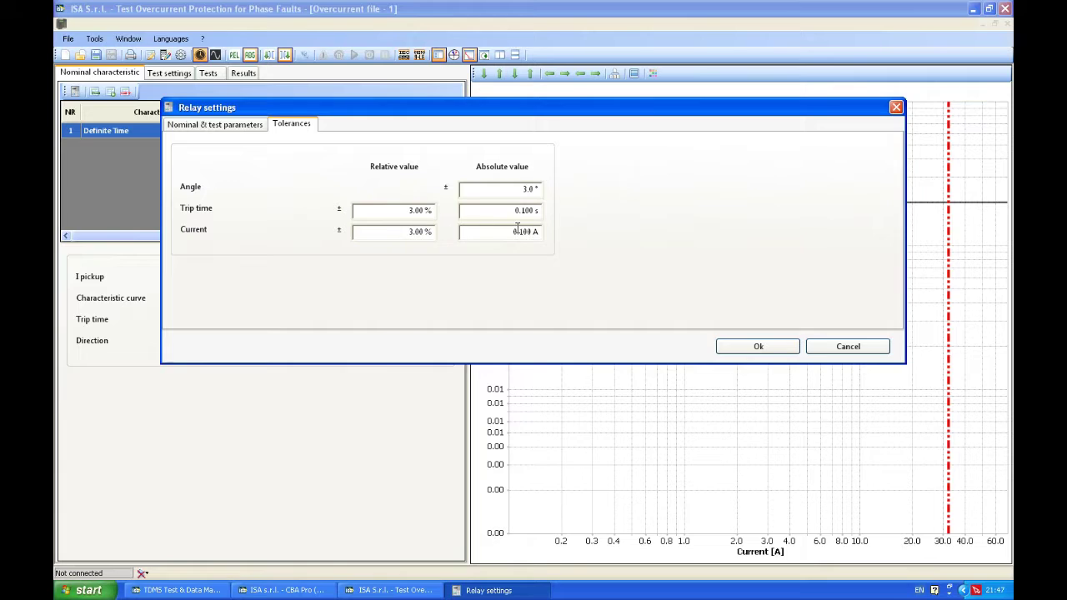
left_click(770, 349)
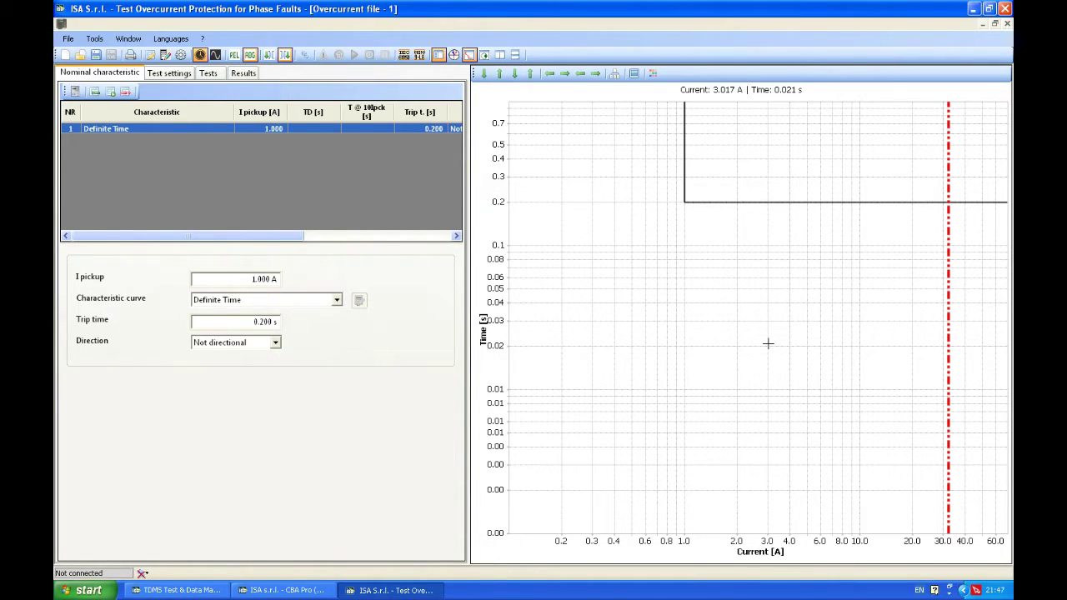
Step: Give the first stage a 5 A pickup and an IEC Class B (Very Inverse) curve
left_click(261, 280)
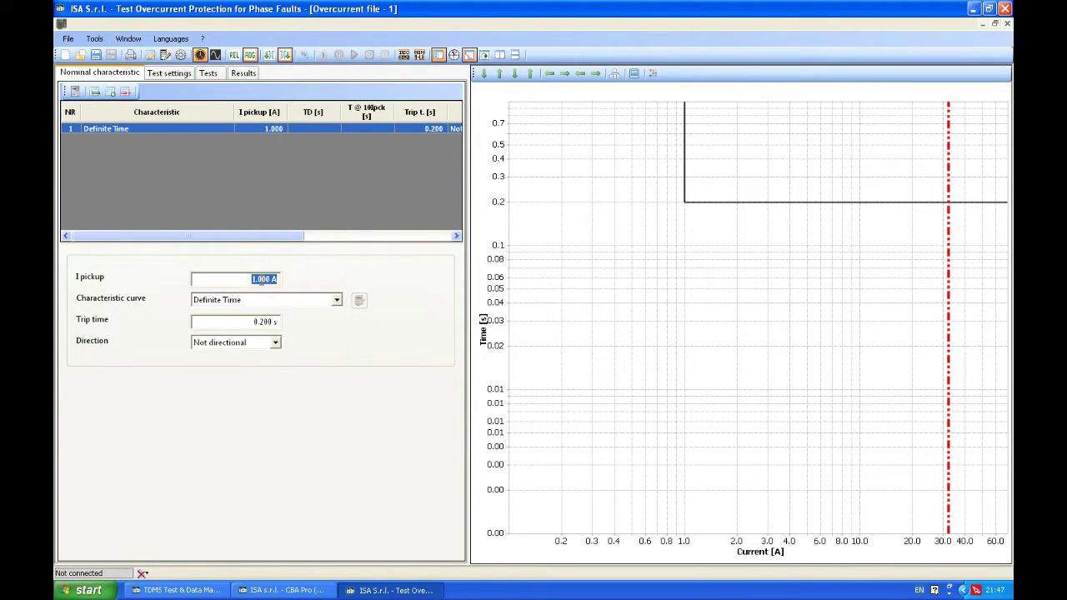
type("5")
key("Tab")
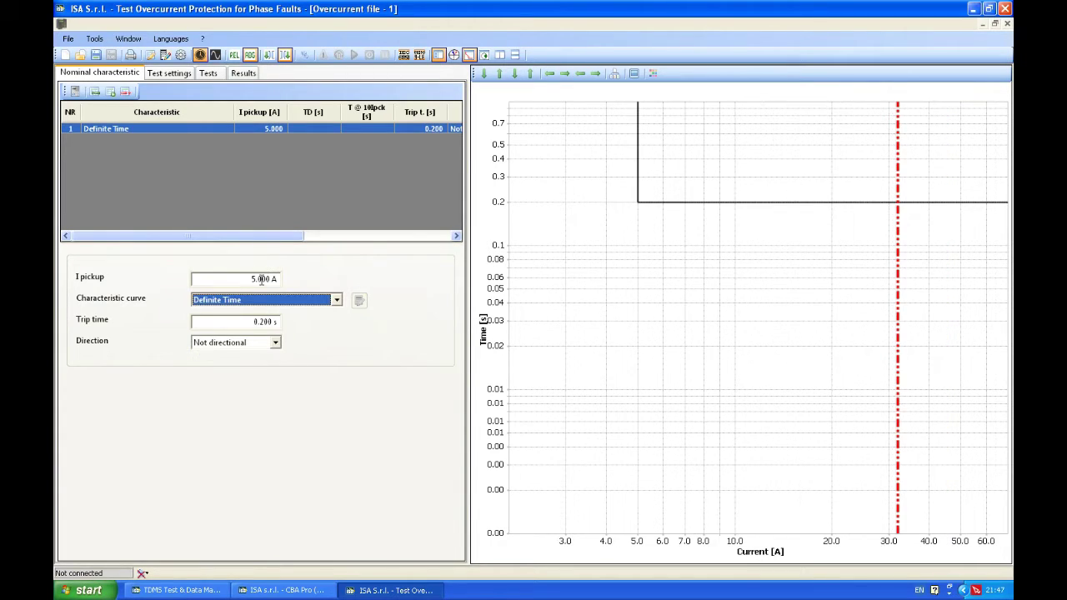
left_click(276, 304)
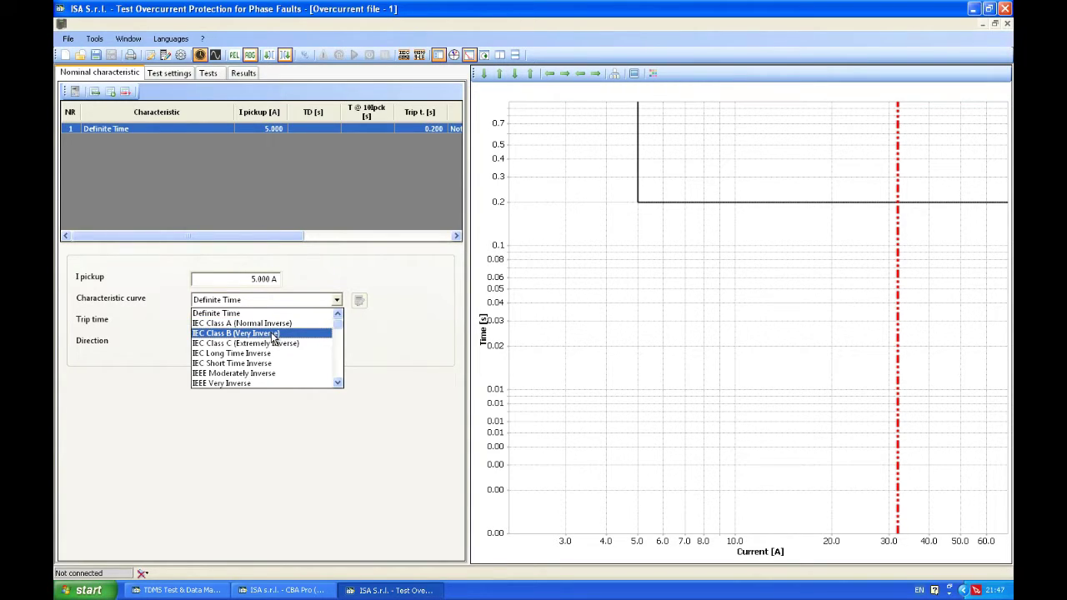
left_click(275, 333)
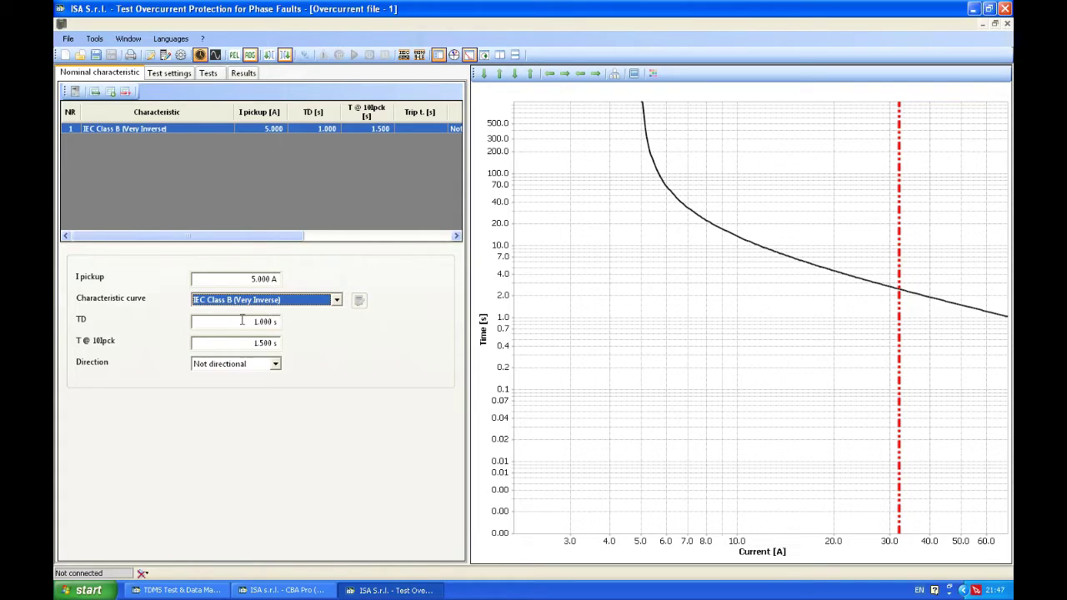
Step: Add a second definite-time stage with a 10 A pickup
left_click(111, 91)
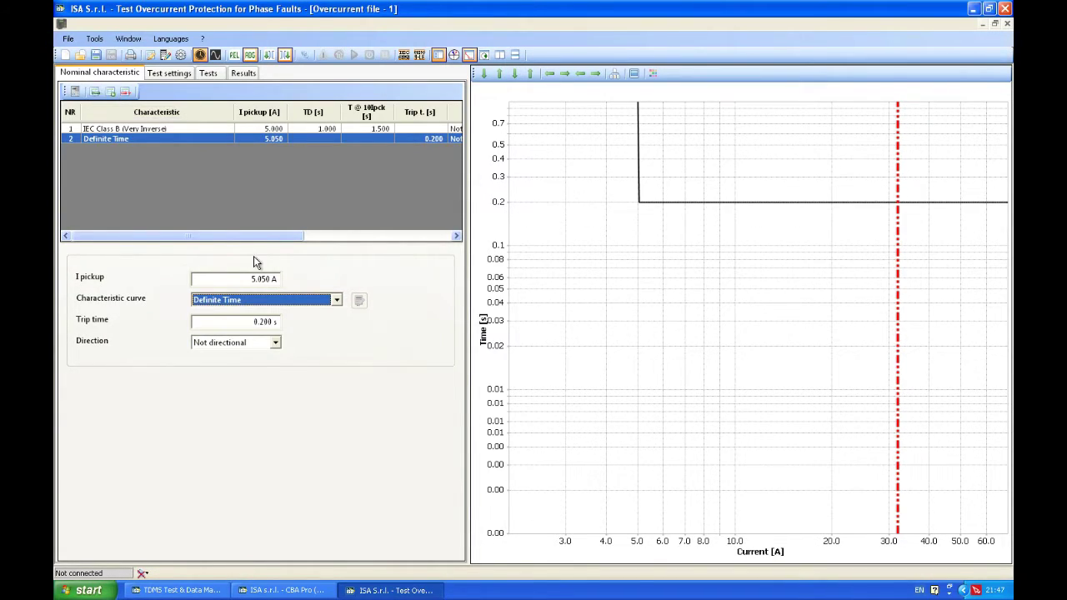
left_click(260, 281)
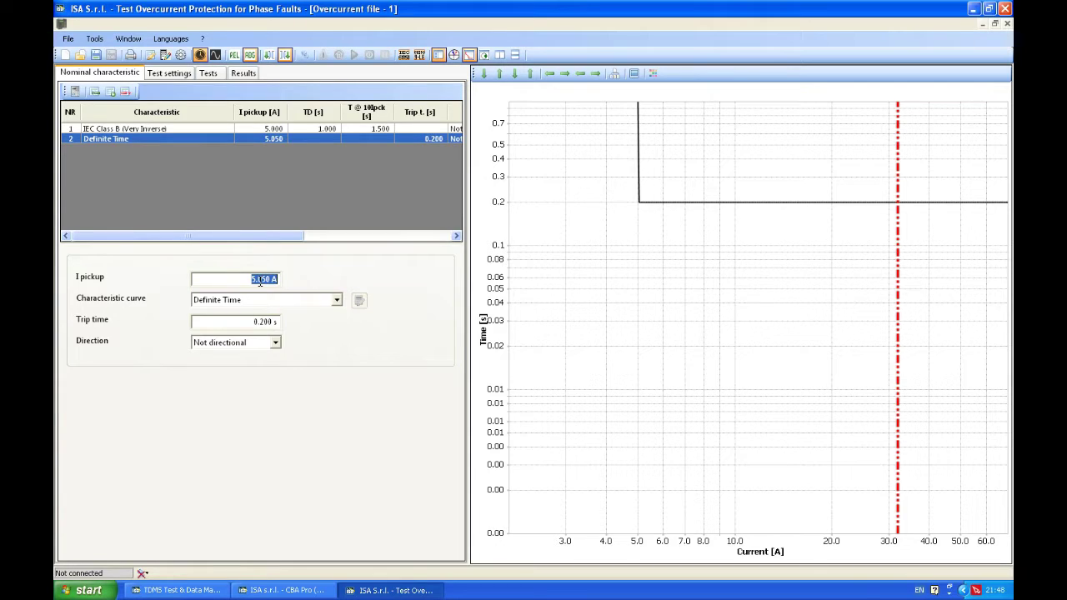
key("BackSpace")
type("10")
key("Tab")
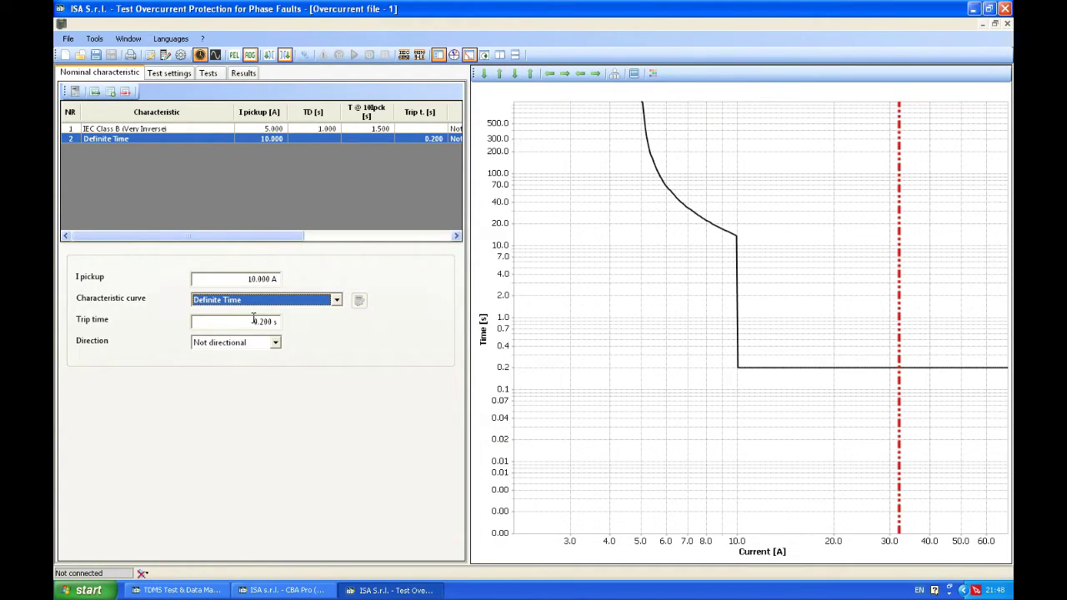
Step: Add a third stage with a 15 A pickup and 0.02 s trip time
left_click(111, 93)
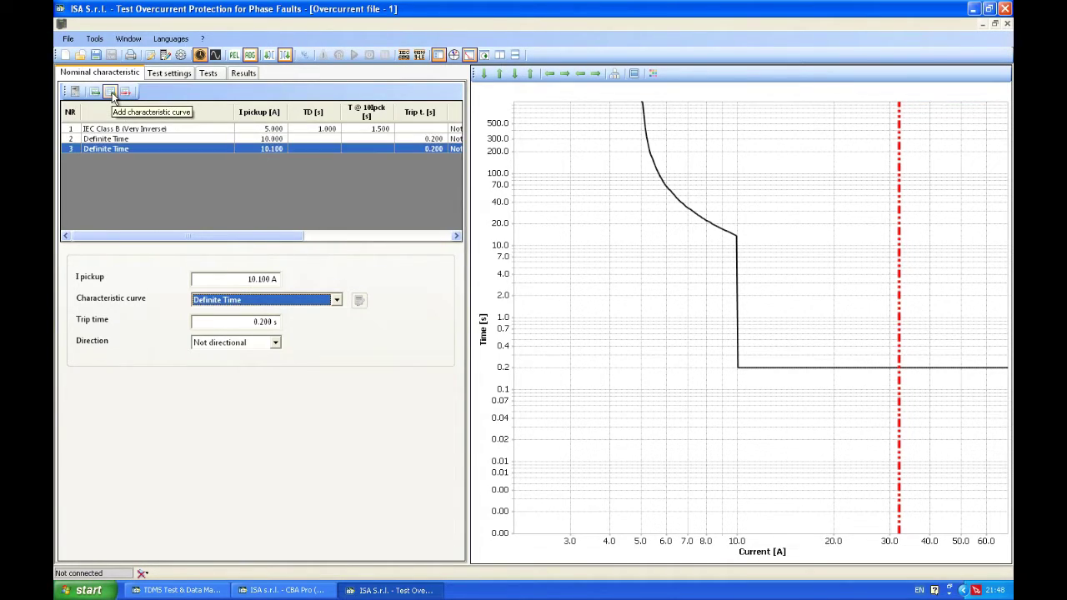
left_click(264, 284)
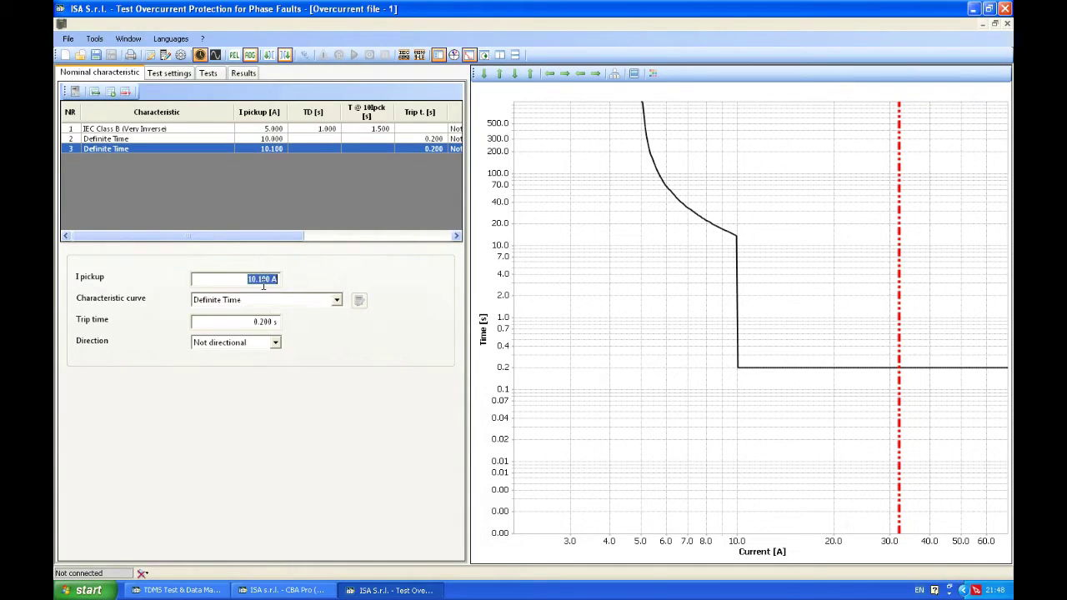
type("15")
key("Tab")
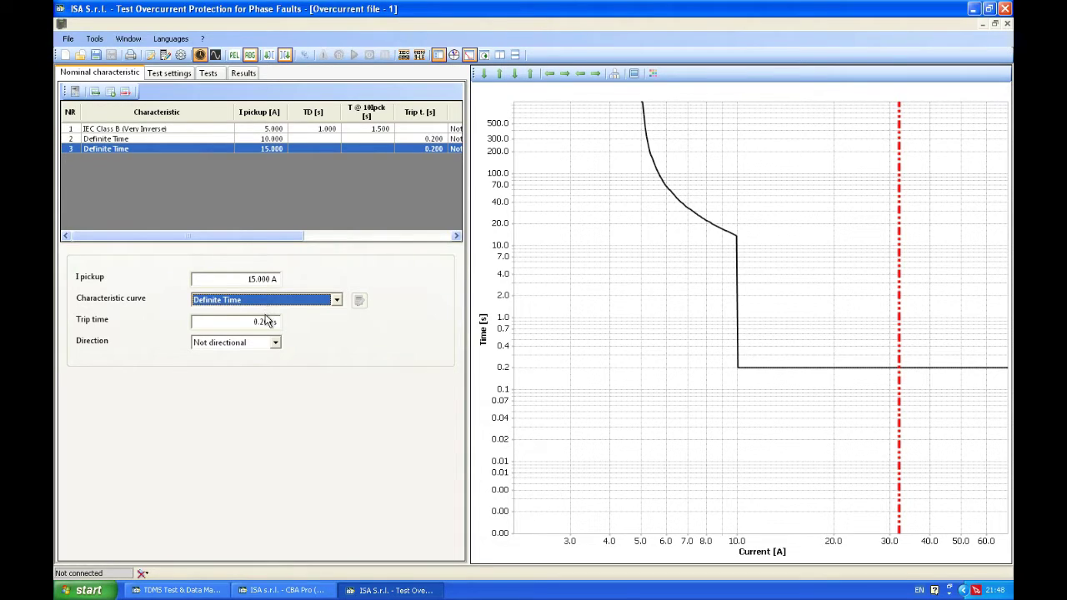
left_click(265, 318)
type("0.02")
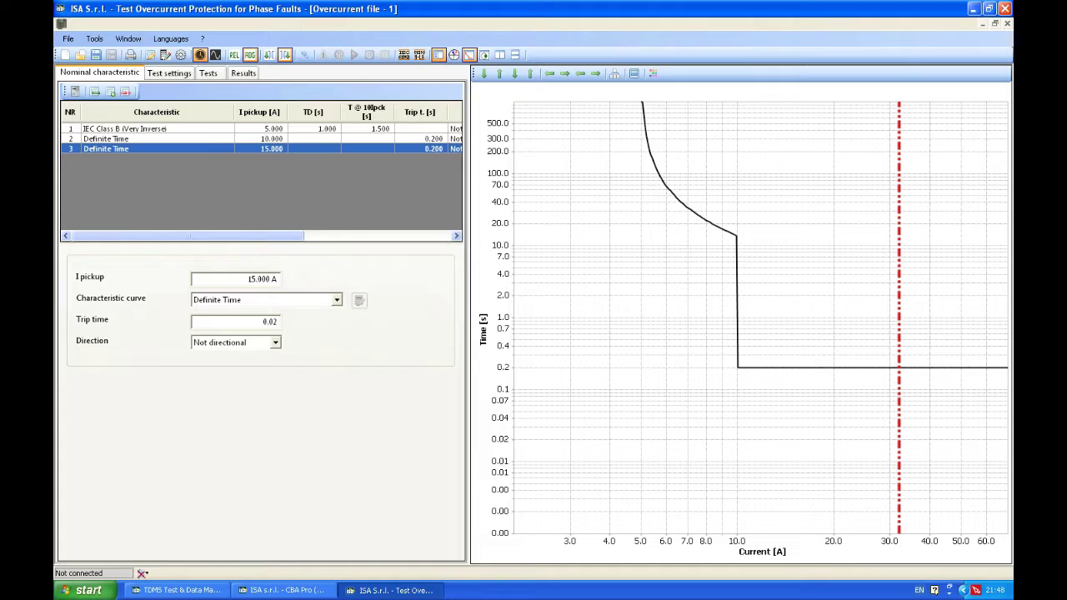
key("Tab")
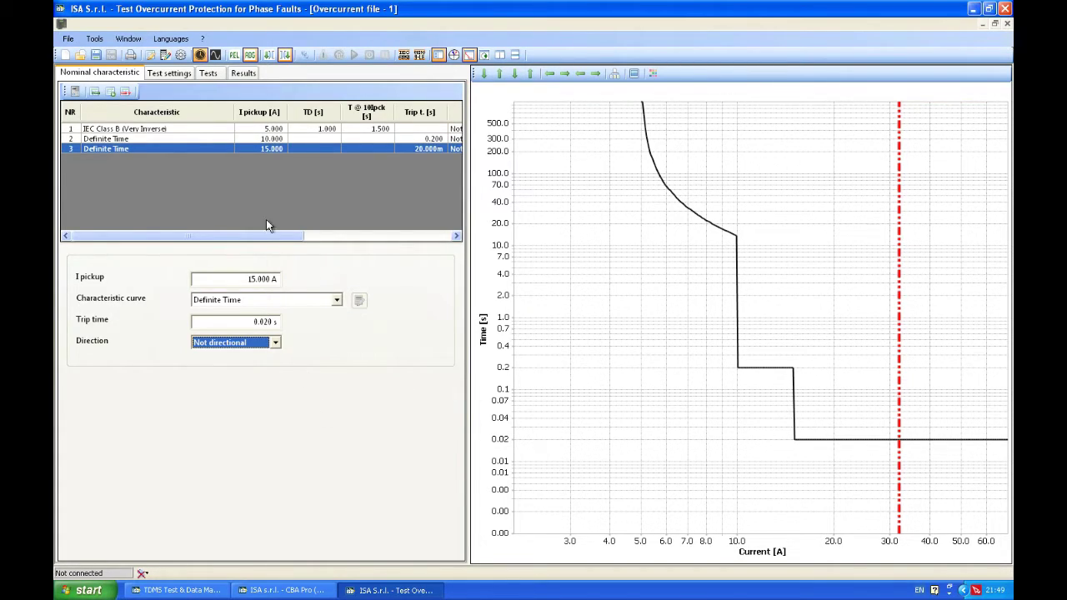
Step: In Test settings, add click-and-test points near 7.7 A, 11.635 A and 19.724 A on the curve
left_click(168, 74)
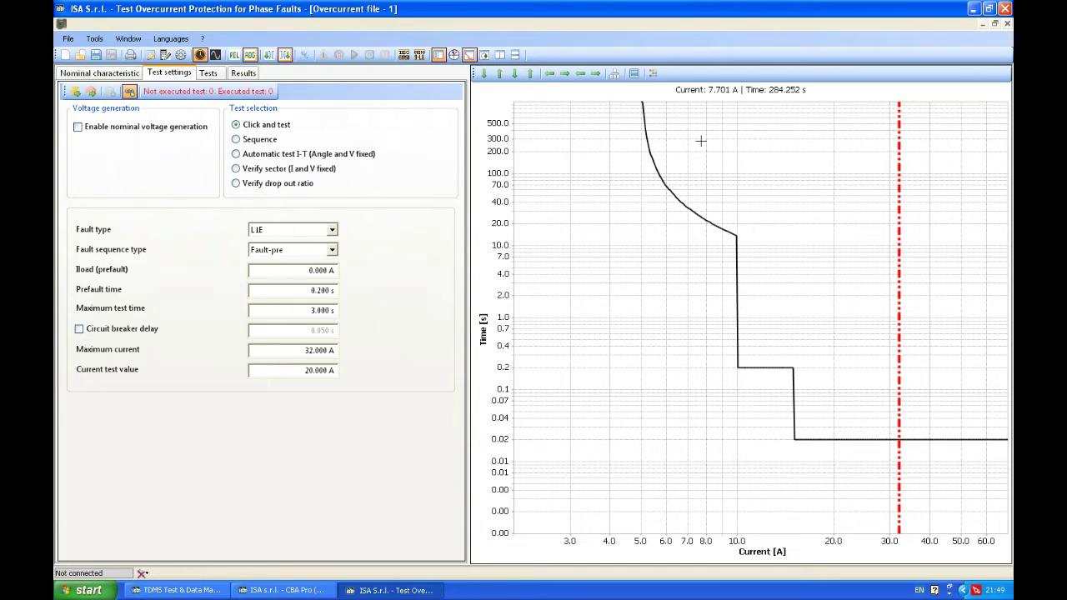
left_click(703, 203)
left_click(703, 202)
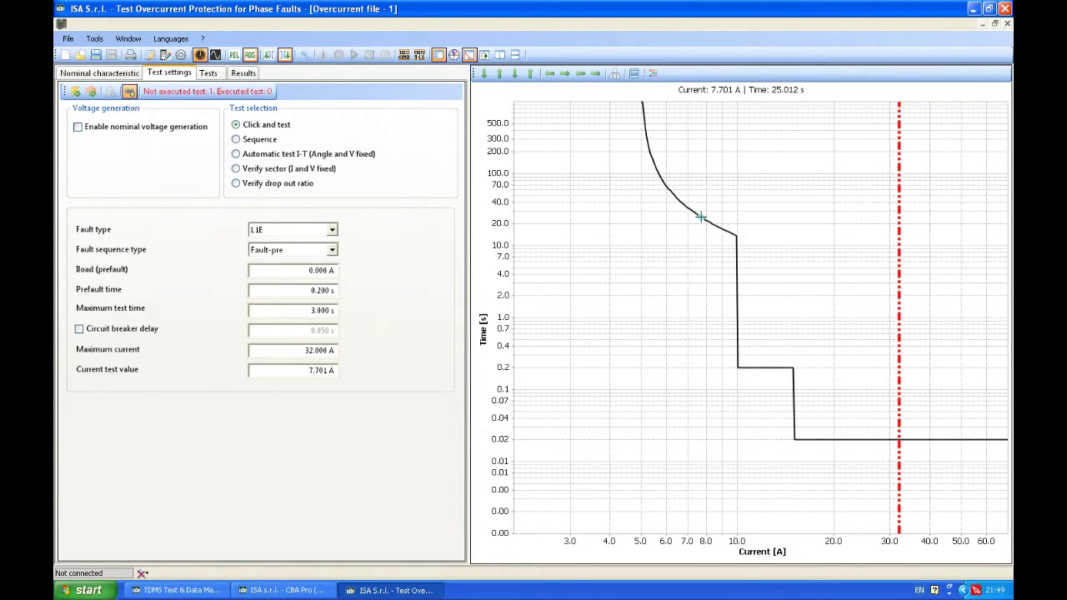
left_click(758, 309)
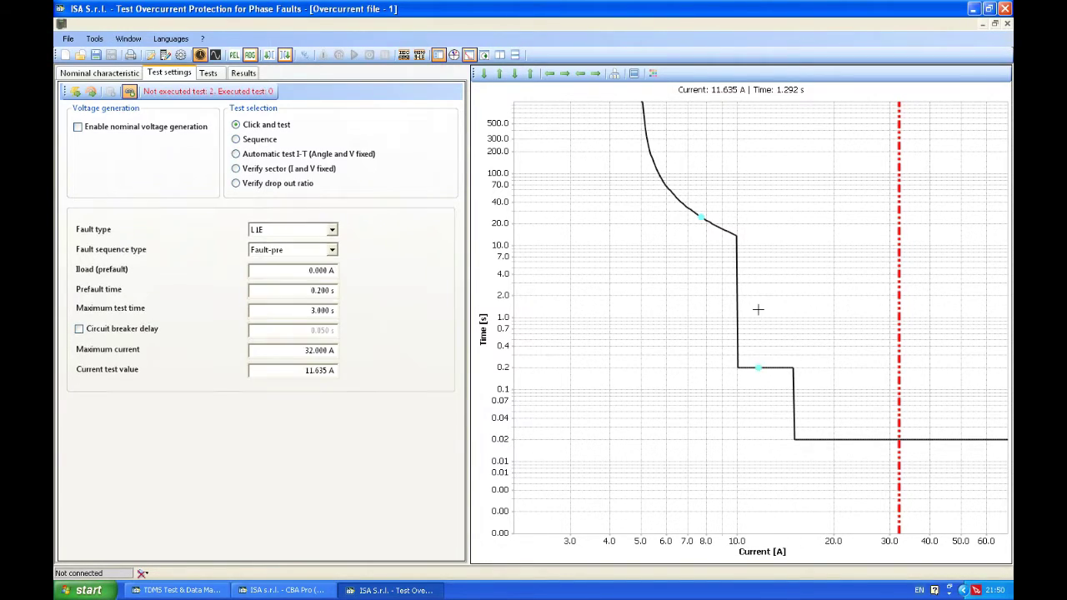
left_click(831, 397)
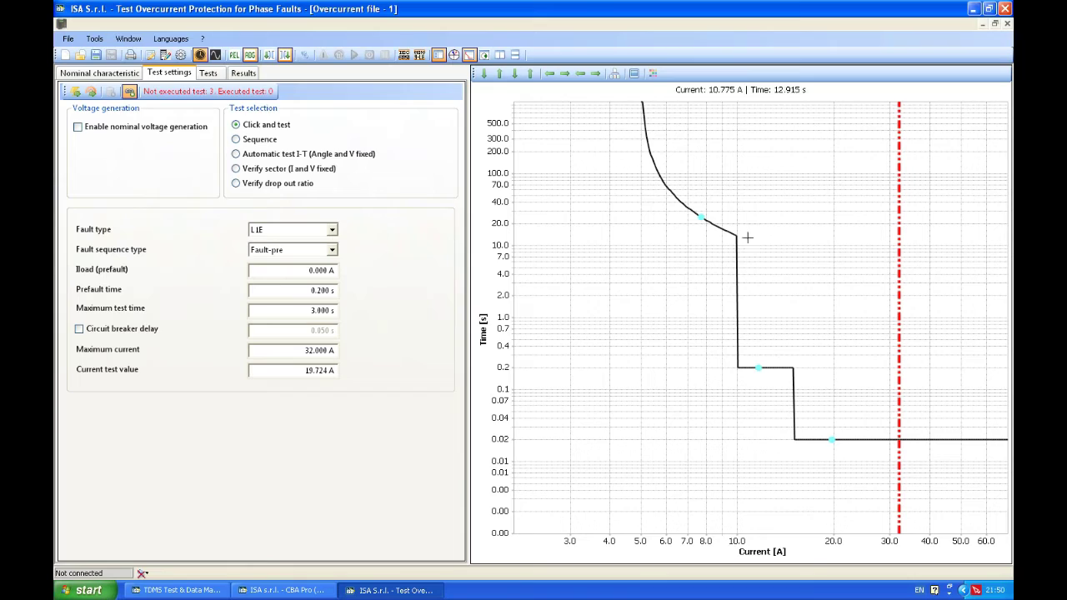
Step: Add six sequence points across the inverse, 0.2 s and 0.02 s stages, then choose Automatic test I-T
left_click(268, 146)
left_click(684, 186)
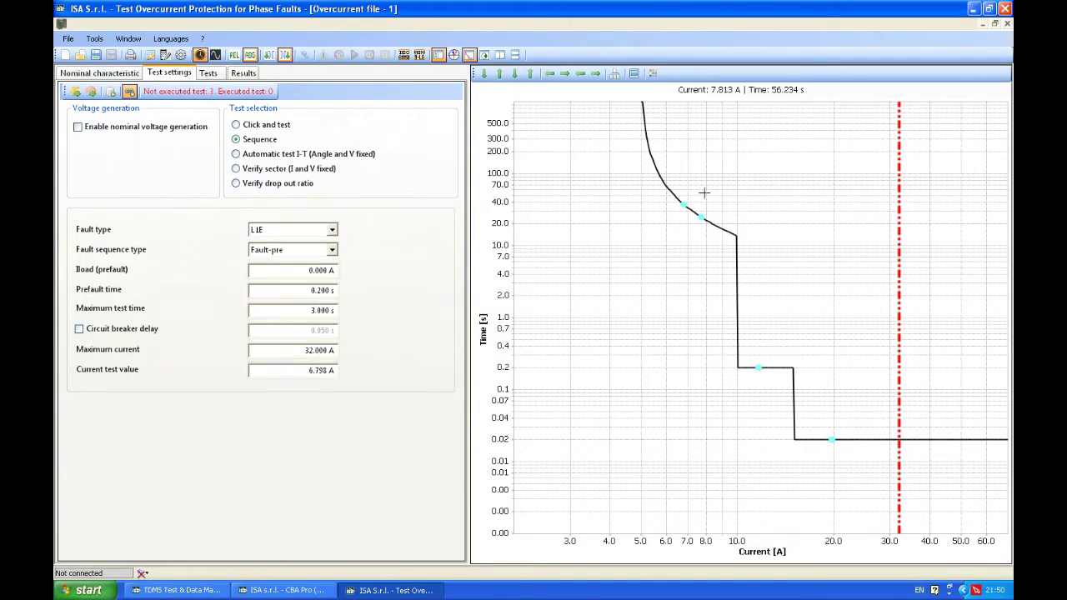
left_click(727, 218)
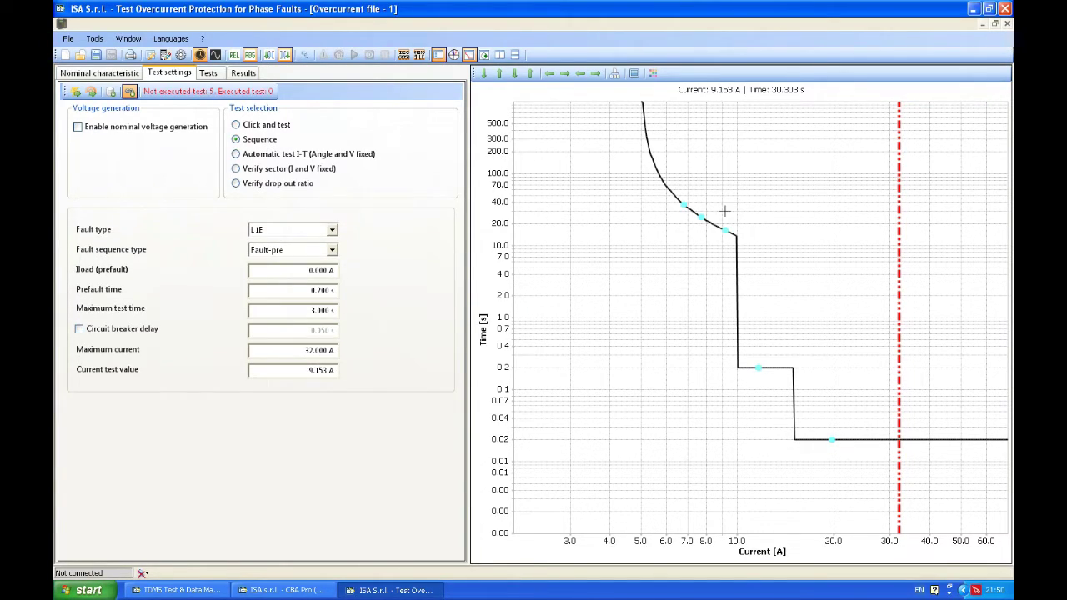
left_click(749, 331)
left_click(780, 342)
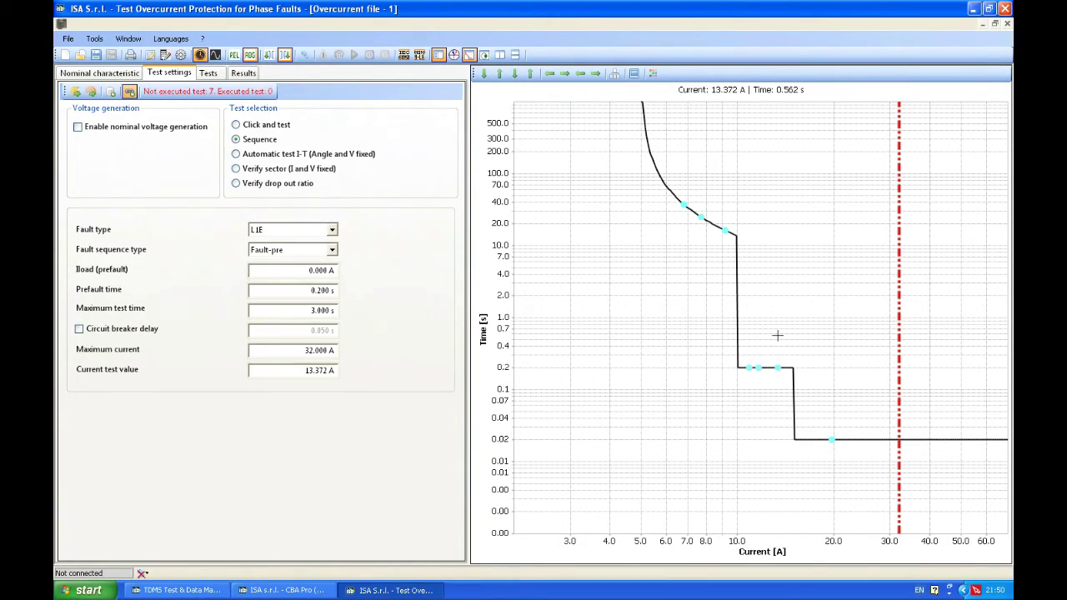
left_click(809, 420)
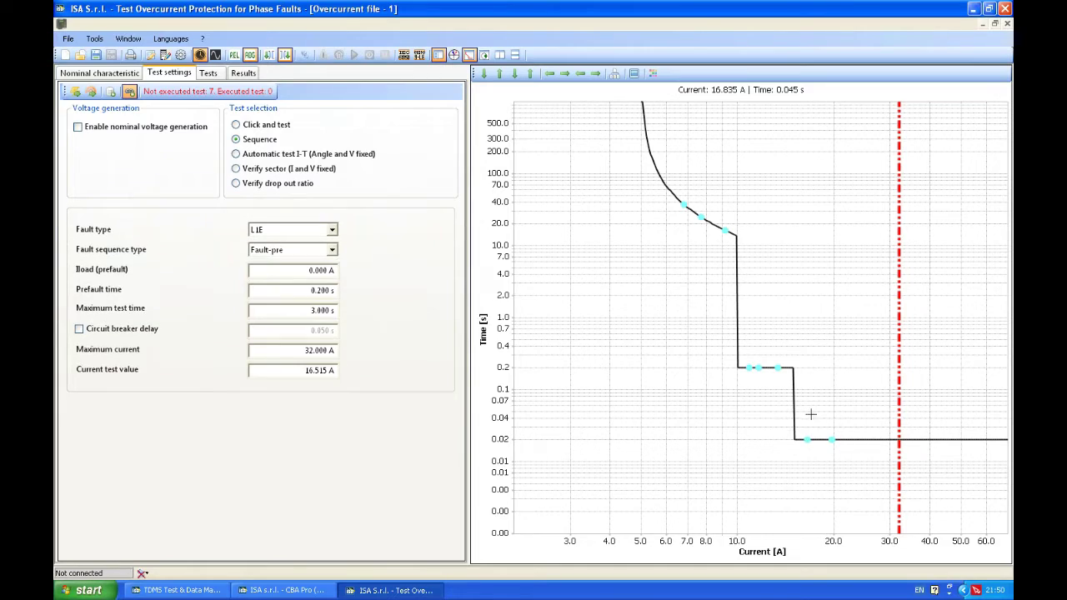
left_click(868, 419)
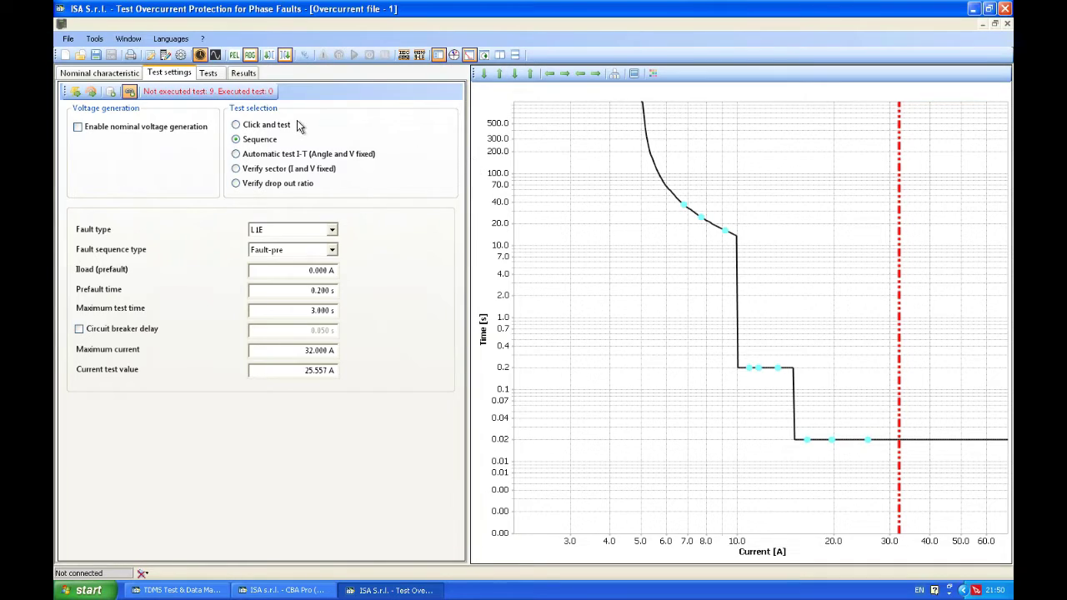
left_click(262, 154)
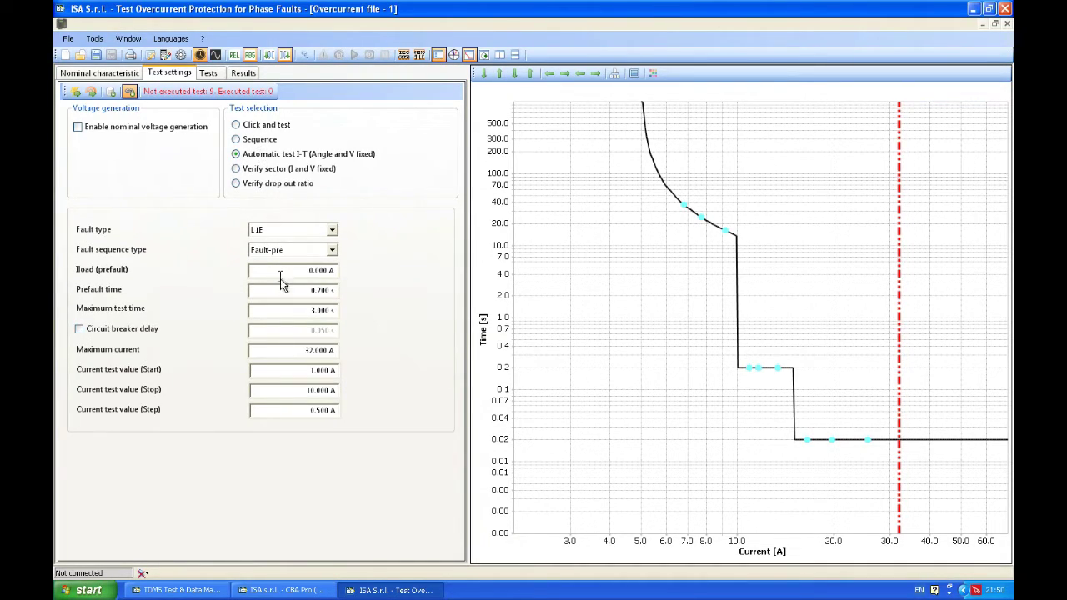
Step: Add an automatic I-T sweep from 5 A to 20 A in 0.5 A steps
left_click(305, 369)
type("5")
left_click(298, 390)
type("20")
left_click(320, 407)
left_click(114, 95)
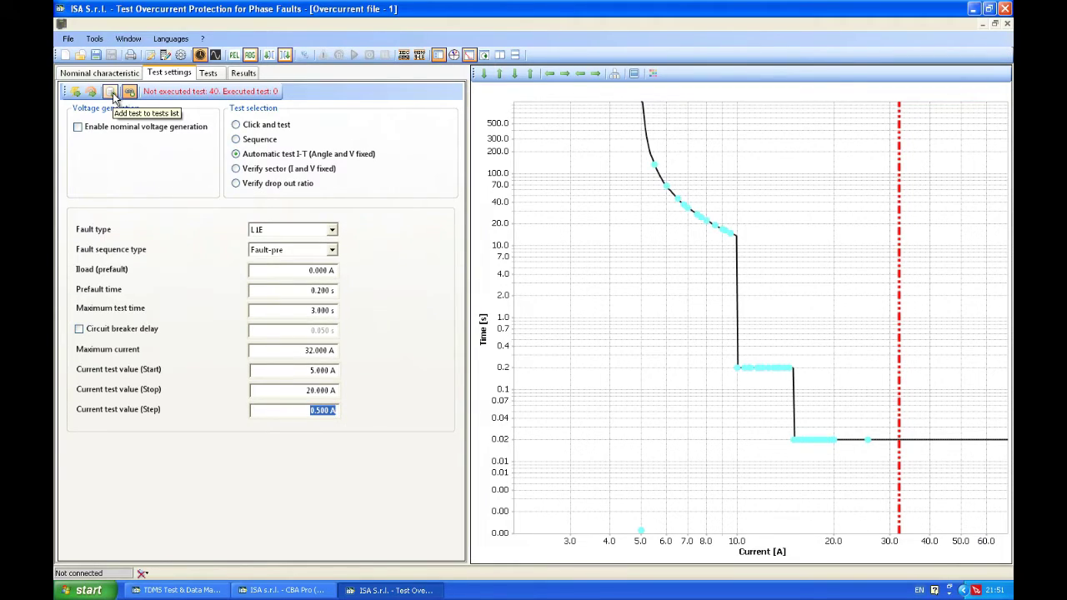
Step: In the Tests list, inspect tests 12, 14, 21, 25, 32, 36 and 38 on the chart, ending on test 10 at 5 A
left_click(208, 73)
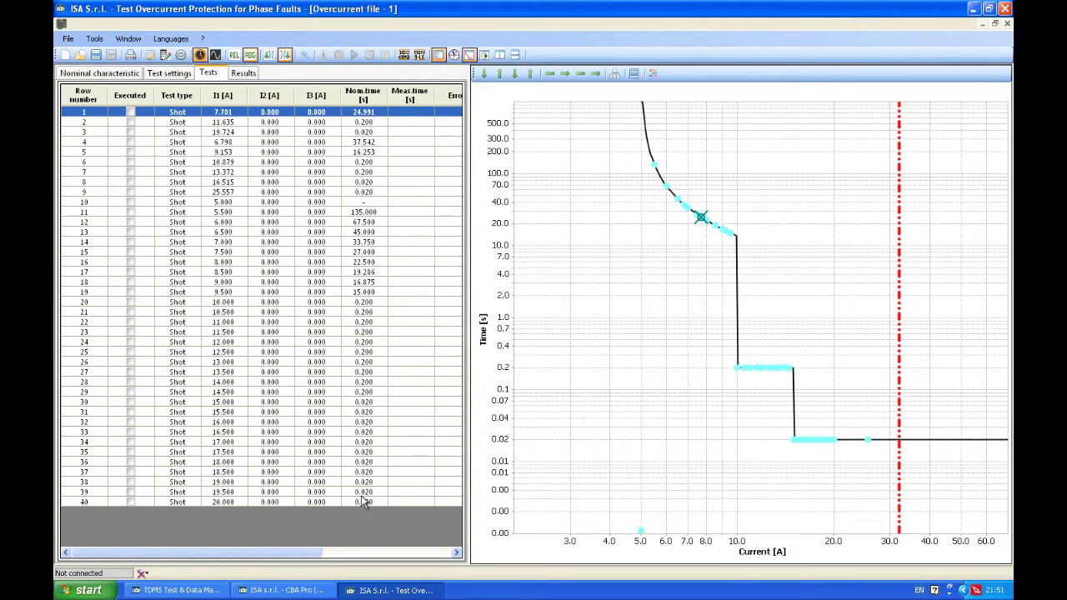
left_click(368, 224)
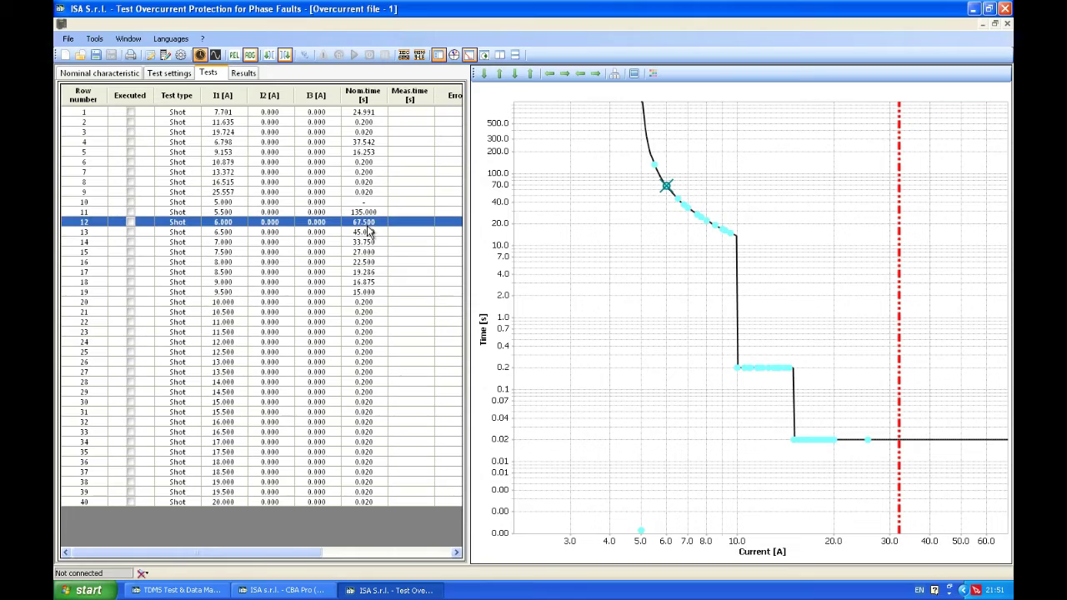
left_click(322, 243)
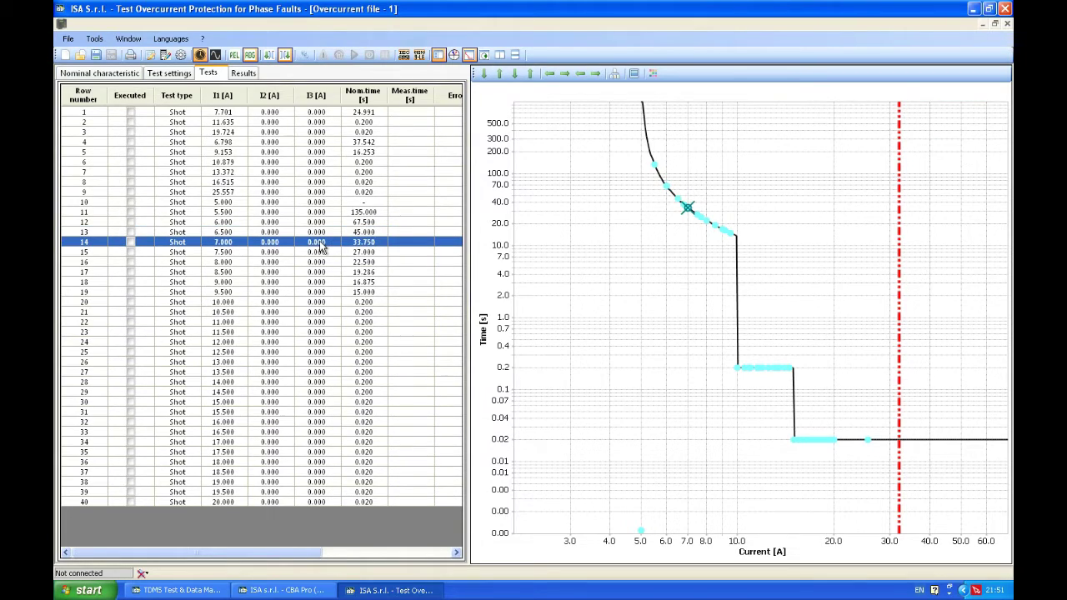
left_click(305, 313)
left_click(330, 351)
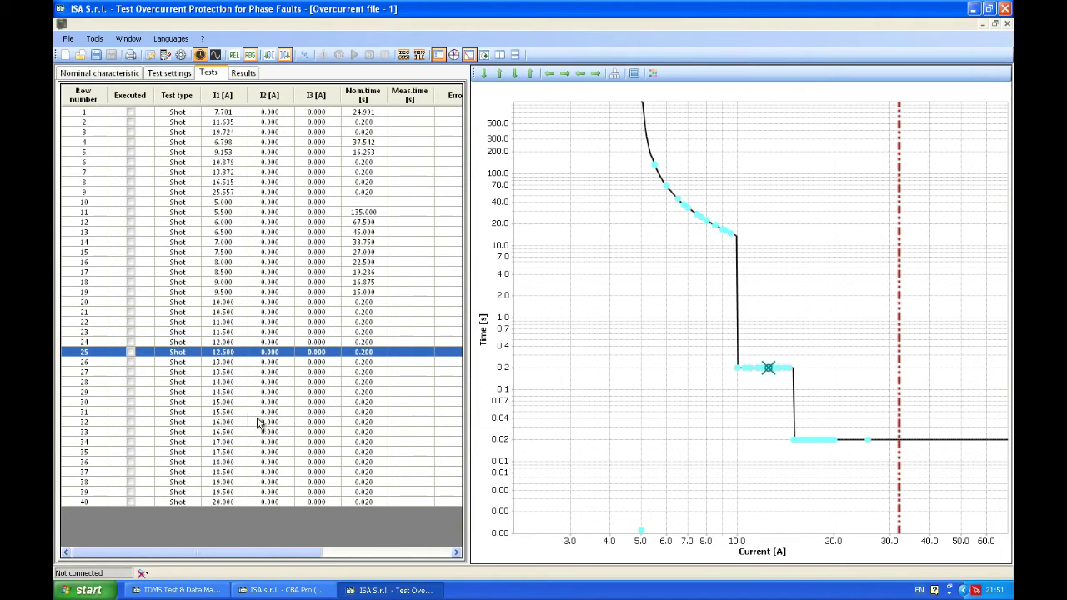
left_click(263, 422)
left_click(271, 464)
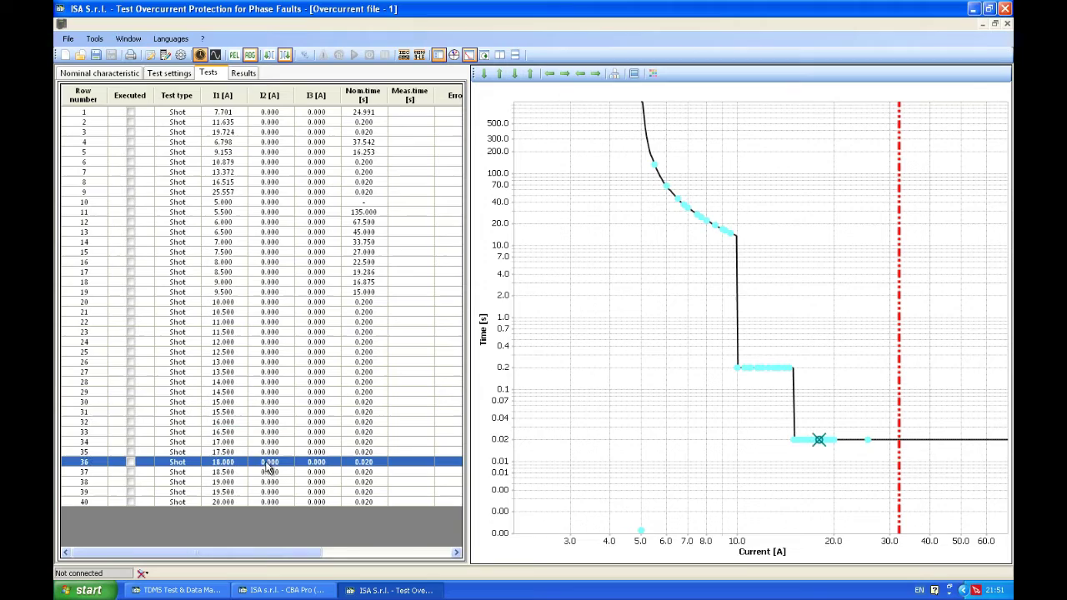
left_click(269, 483)
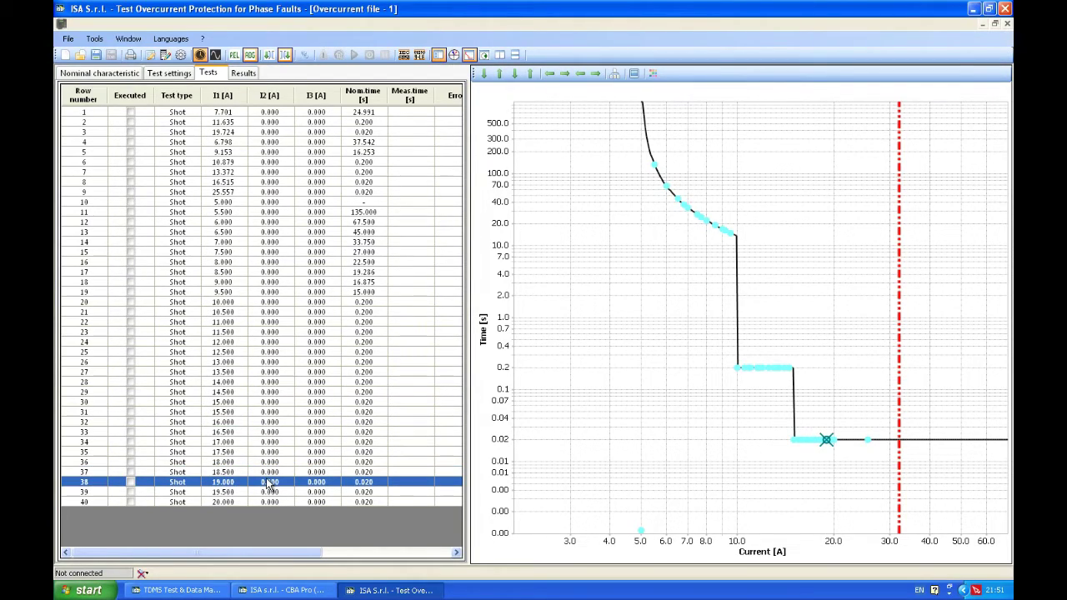
left_click(279, 203, "ctrl")
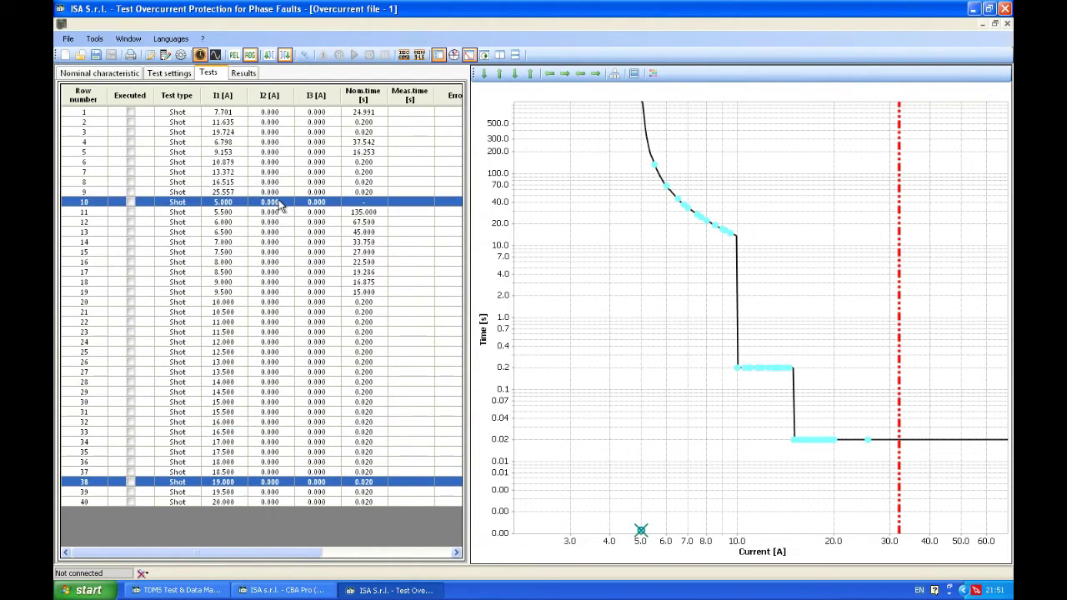
left_click(282, 206)
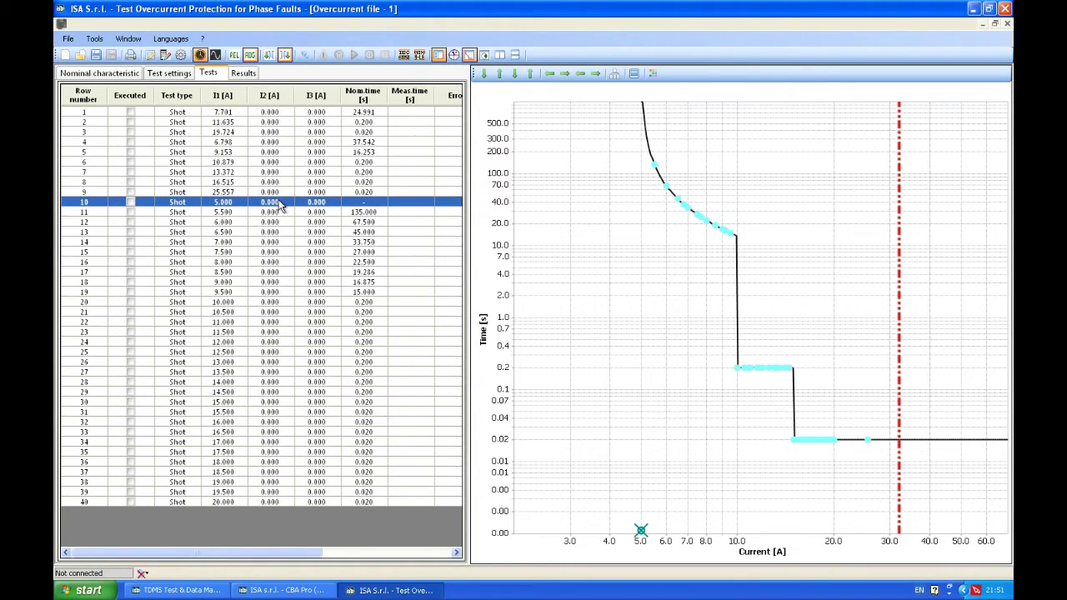
Step: Glance at Results, Tests and the File menu, then return to the test settings
left_click(246, 75)
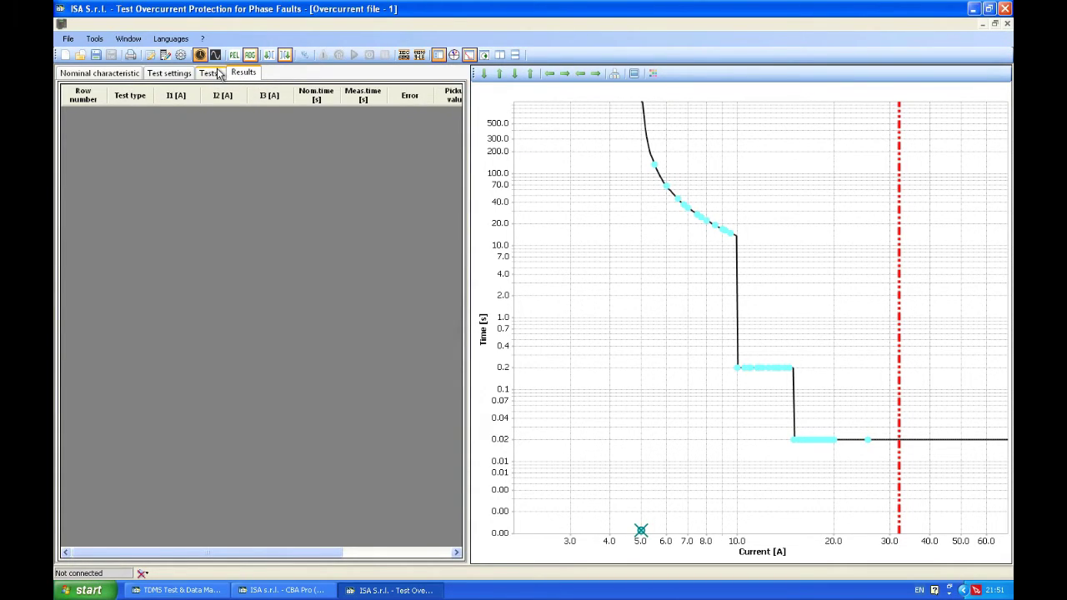
left_click(220, 74)
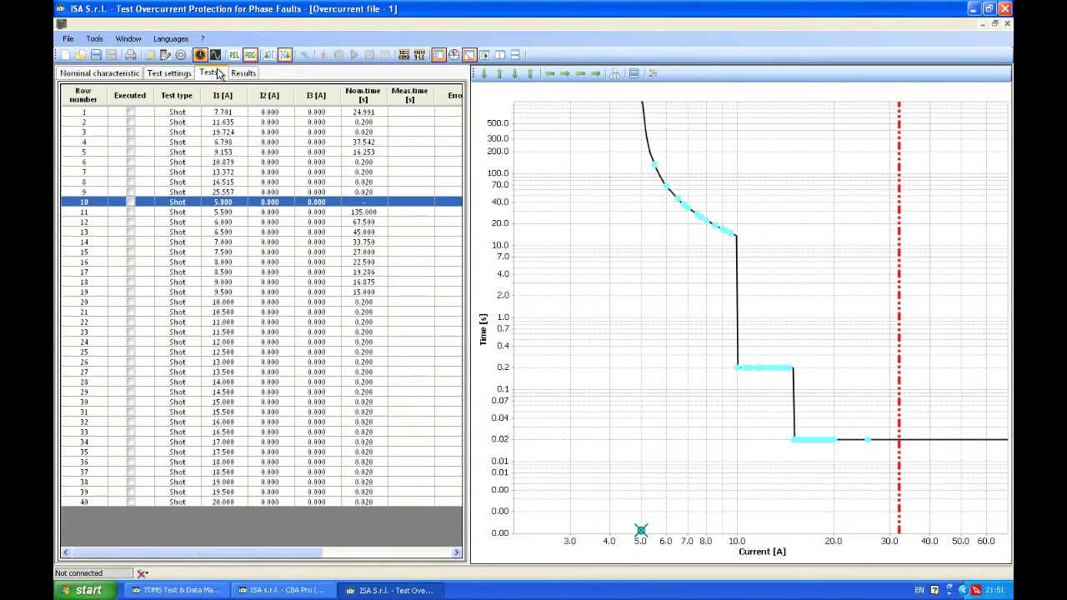
left_click(68, 40)
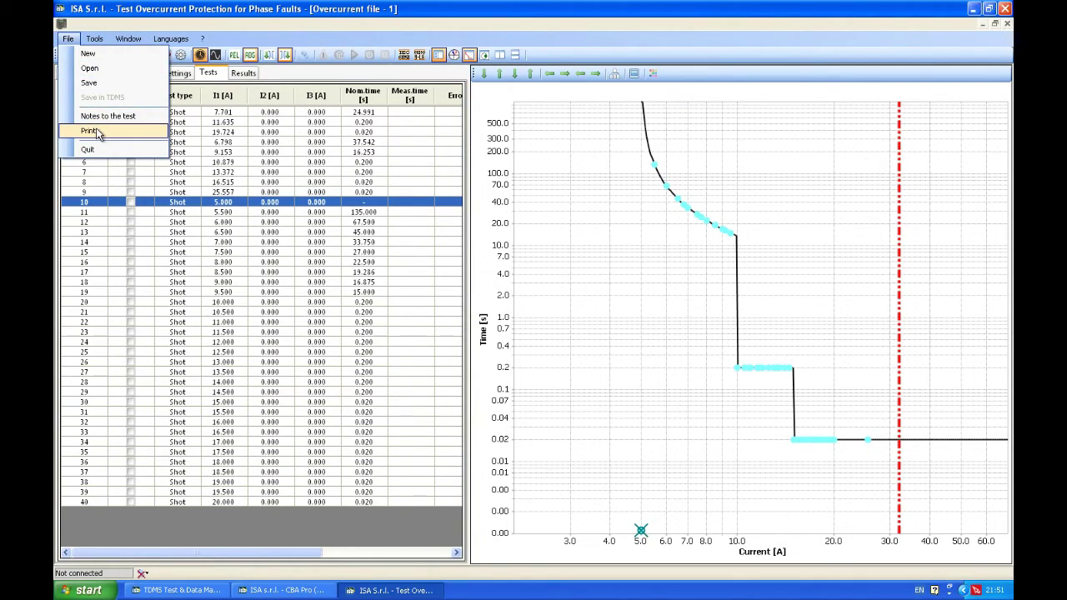
left_click(315, 30)
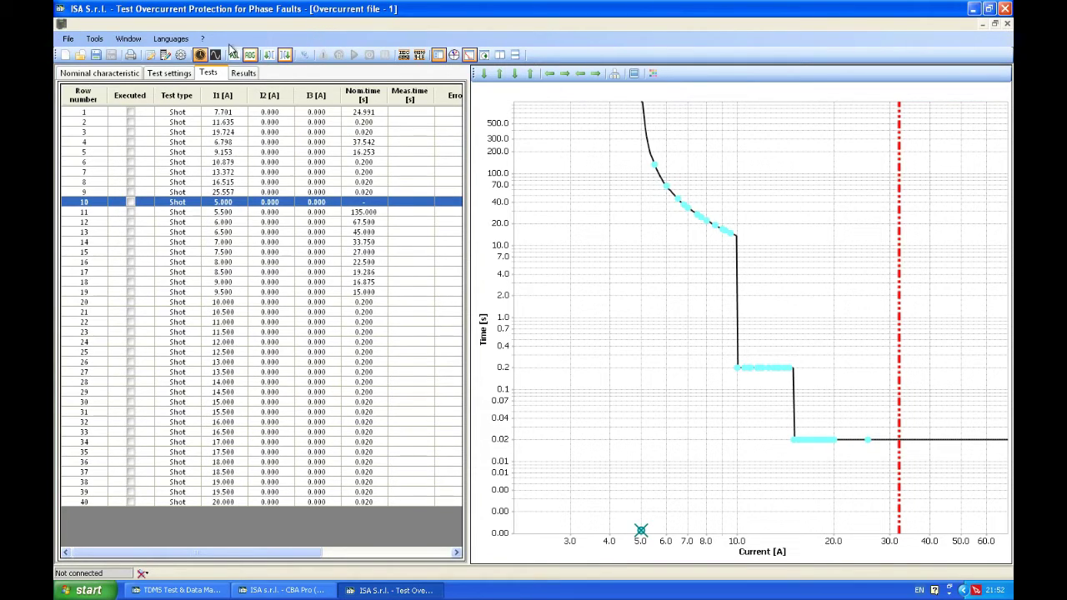
left_click(168, 72)
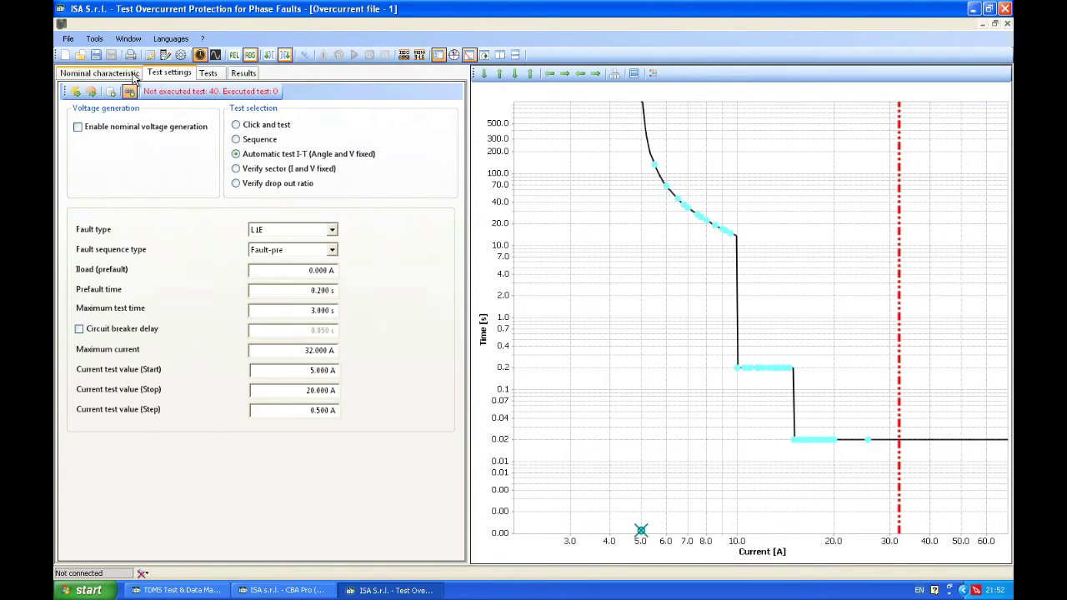
Step: Show the nominal characteristic in primary amperes, with pickups of 800, 1600 and 2400 A
left_click(132, 75)
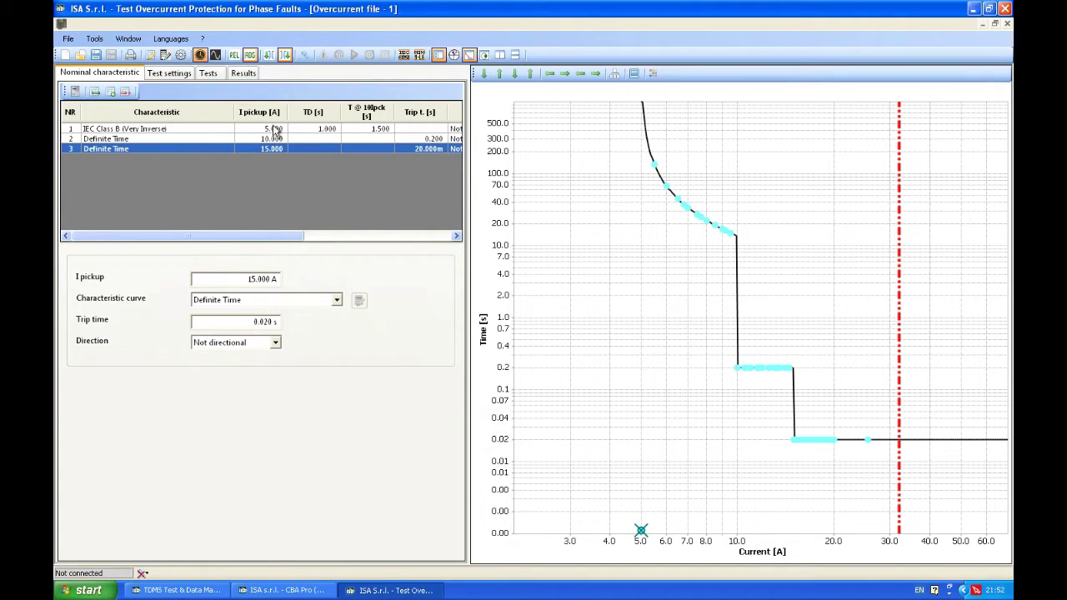
left_click(271, 55)
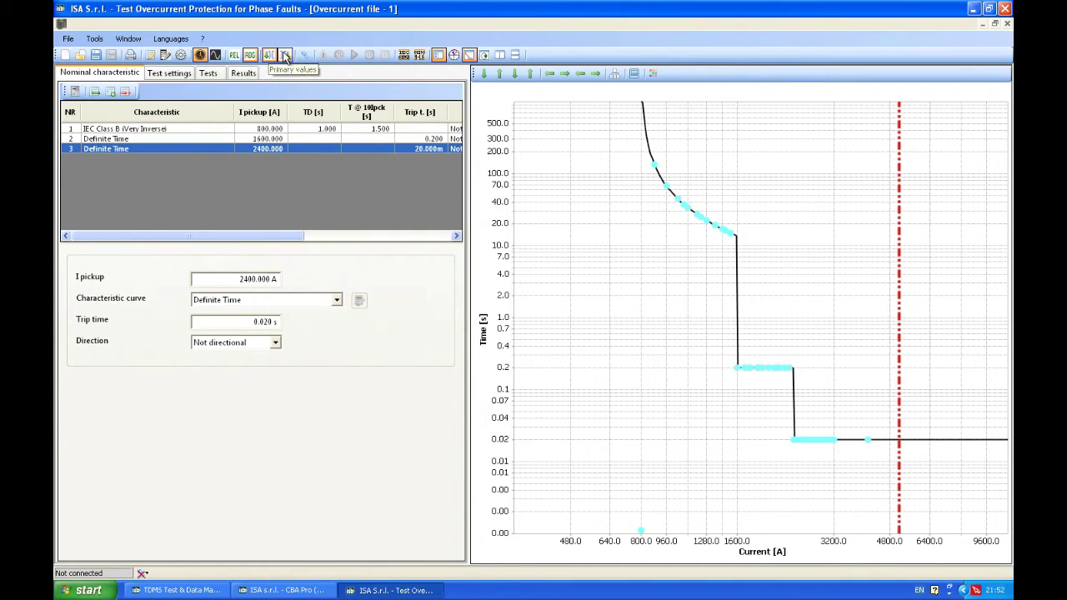
left_click(269, 55)
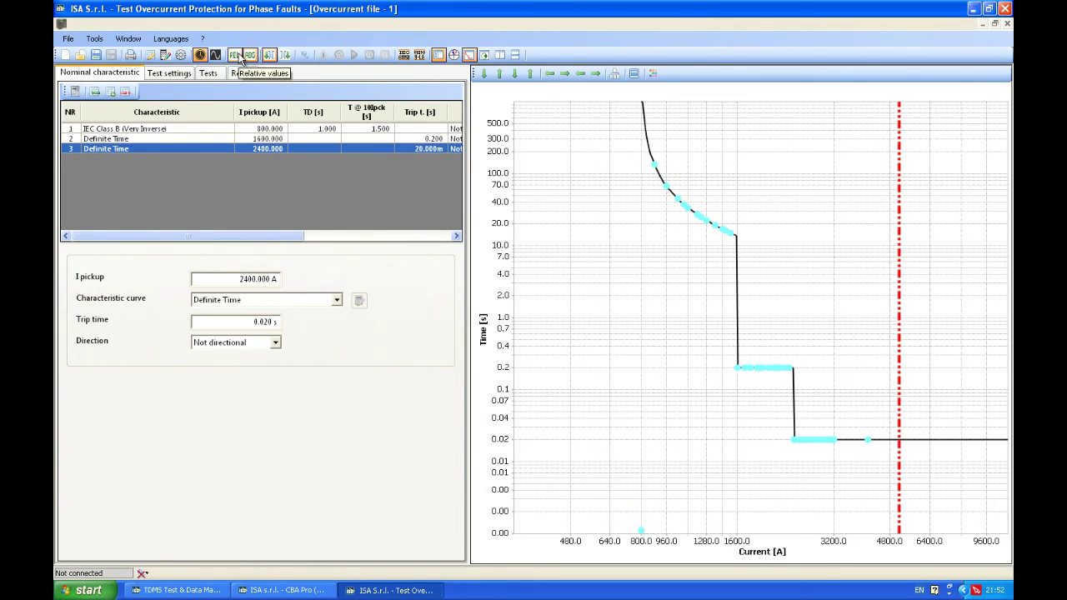
Step: Switch the characteristic display to relative I/In values, giving pickups of 1.000, 2.000 and 3.000
left_click(236, 55)
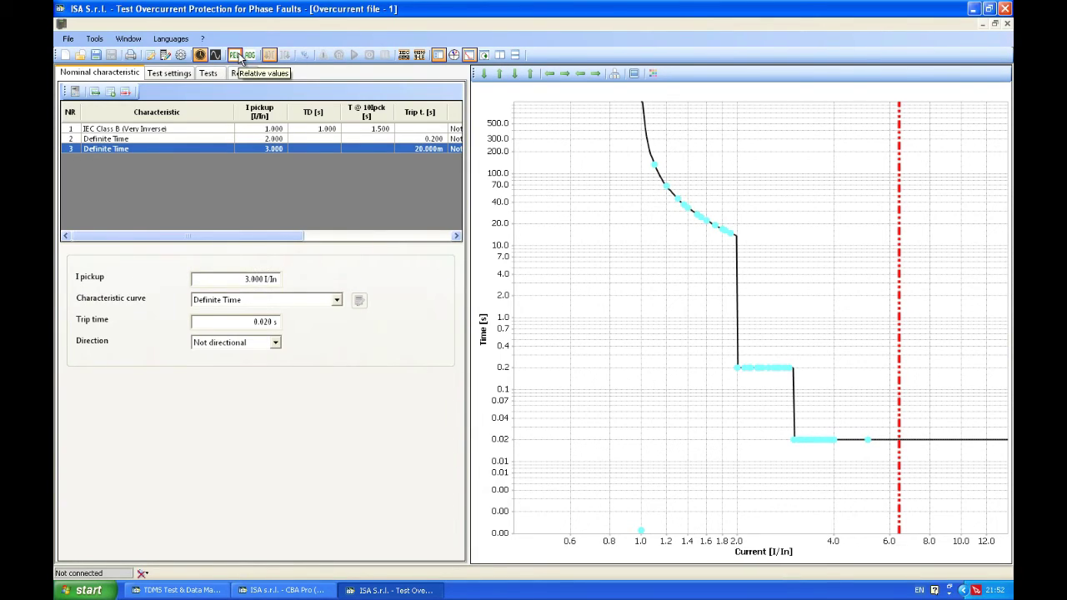